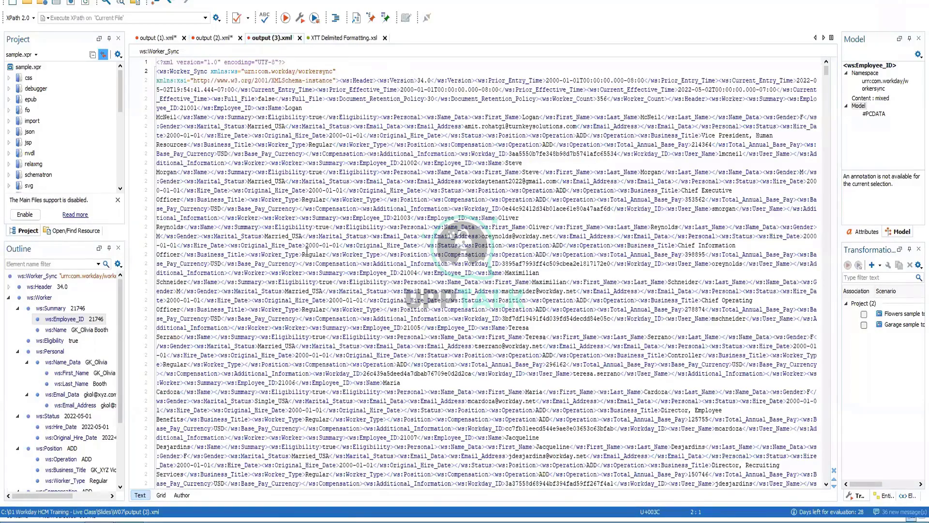
# - Format and indent output (3).xml, and highlight the first worker's name in its summary
pyautogui.hotkey('ctrl', 'shift', 'p')
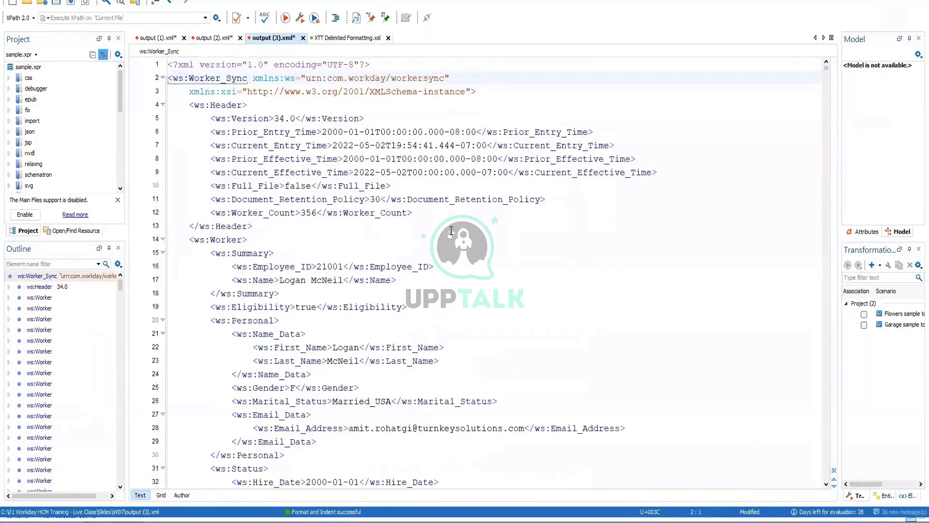
pyautogui.scroll(1, 451, 229)
pyautogui.scroll(-1, 436, 232)
pyautogui.moveTo(290, 253); pyautogui.dragTo(359, 253)
pyautogui.scroll(-1, 398, 239)
pyautogui.scroll(-1, 398, 239)
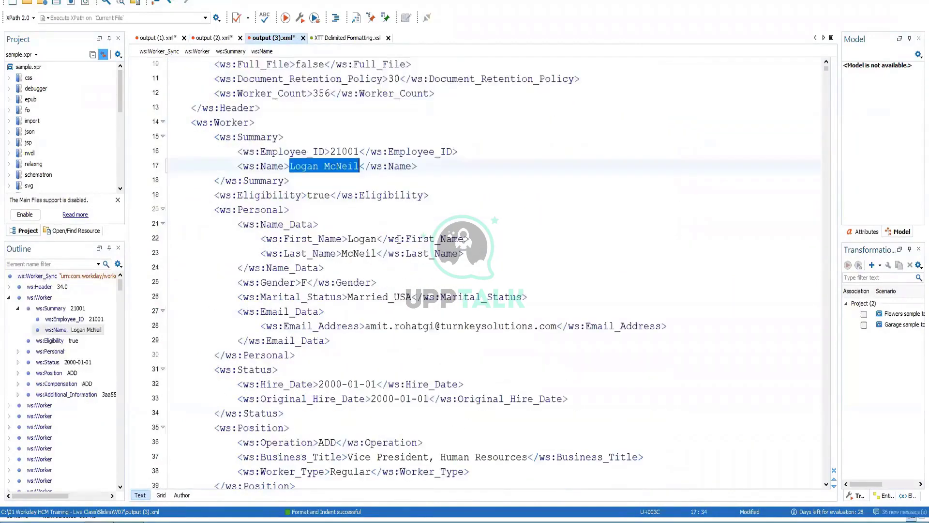
# - Examine the Gender element of the first worker in output (3).xml and the rest of that worker's record
pyautogui.moveTo(237, 282); pyautogui.dragTo(403, 281)
pyautogui.click(404, 281)
pyautogui.doubleClick(304, 282)
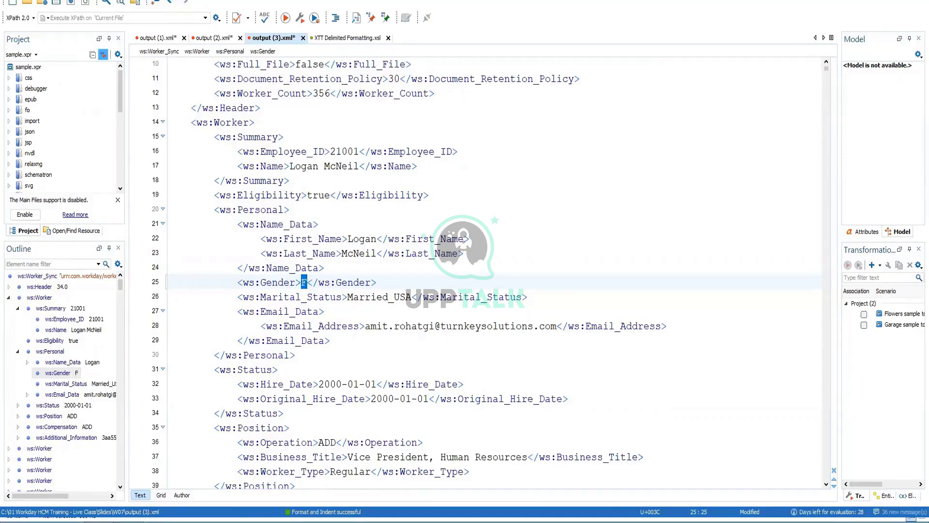
pyautogui.click(385, 282)
pyautogui.scroll(-6, 385, 282)
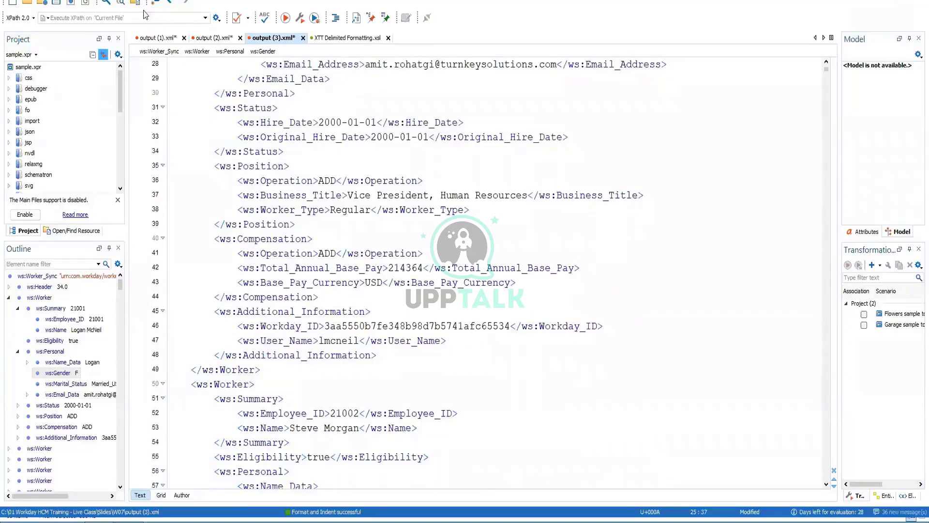
# - Compare with the Gender values of the second and first workers in output (1).xml
pyautogui.click(156, 41)
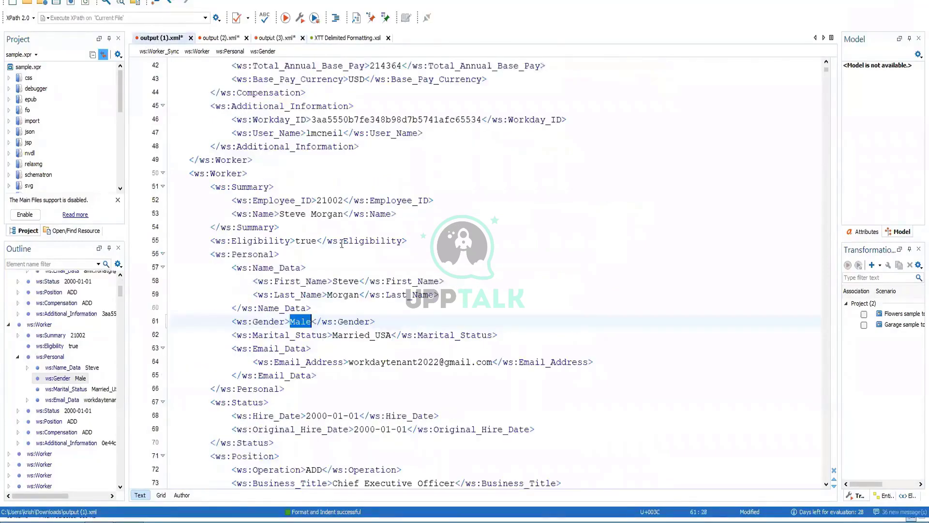
pyautogui.click(311, 314)
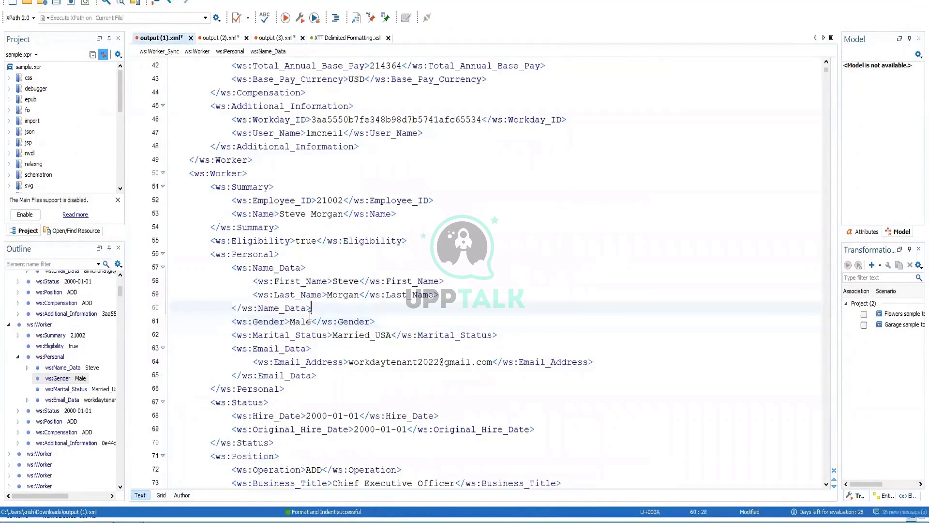
pyautogui.moveTo(290, 321); pyautogui.dragTo(306, 322)
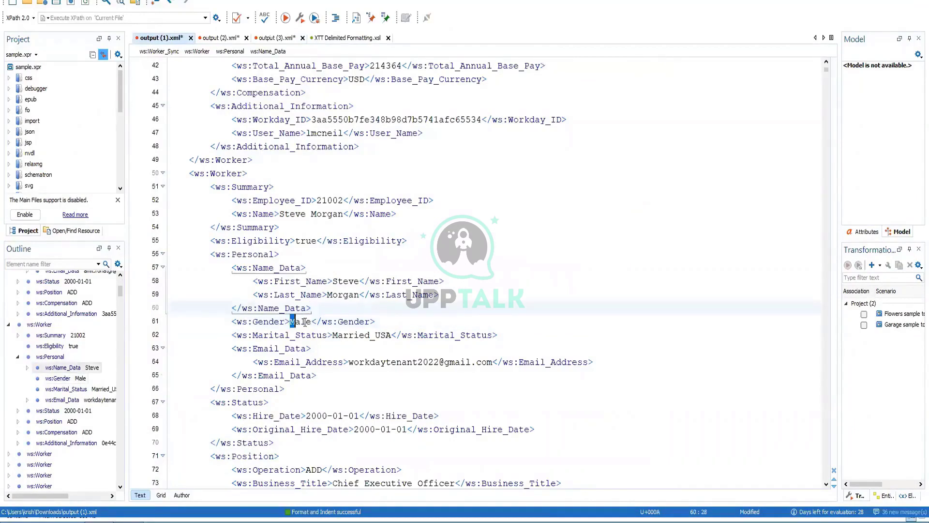
pyautogui.scroll(1, 309, 306)
pyautogui.scroll(9, 309, 306)
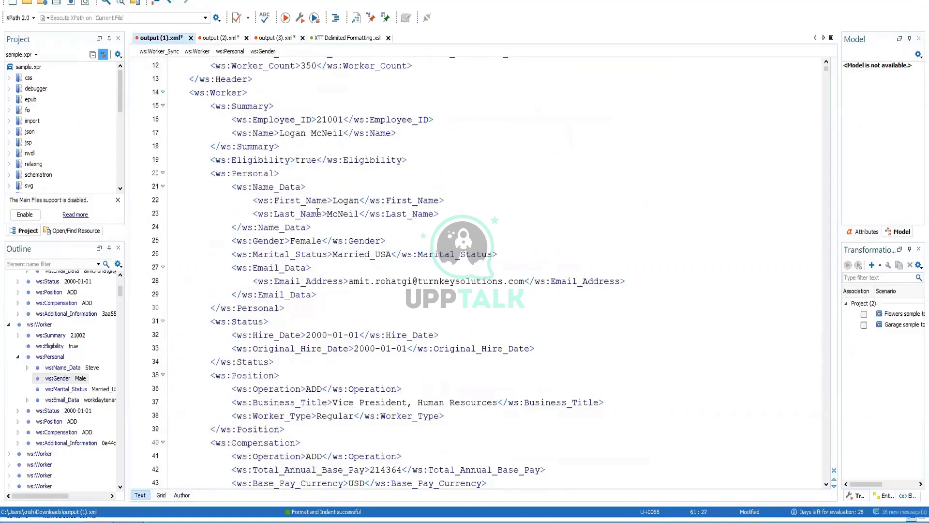
pyautogui.doubleClick(303, 240)
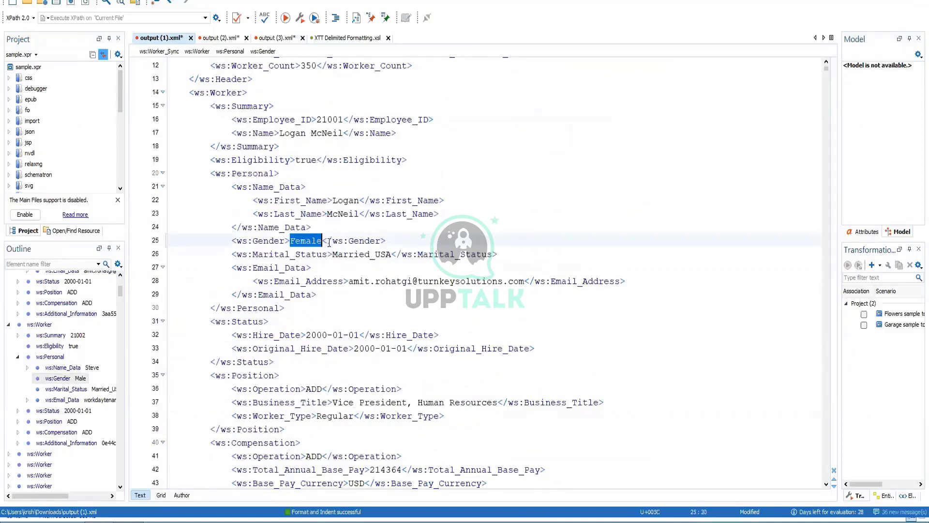
# - Return to output (3).xml and review the first worker's gender and the file header
pyautogui.click(280, 41)
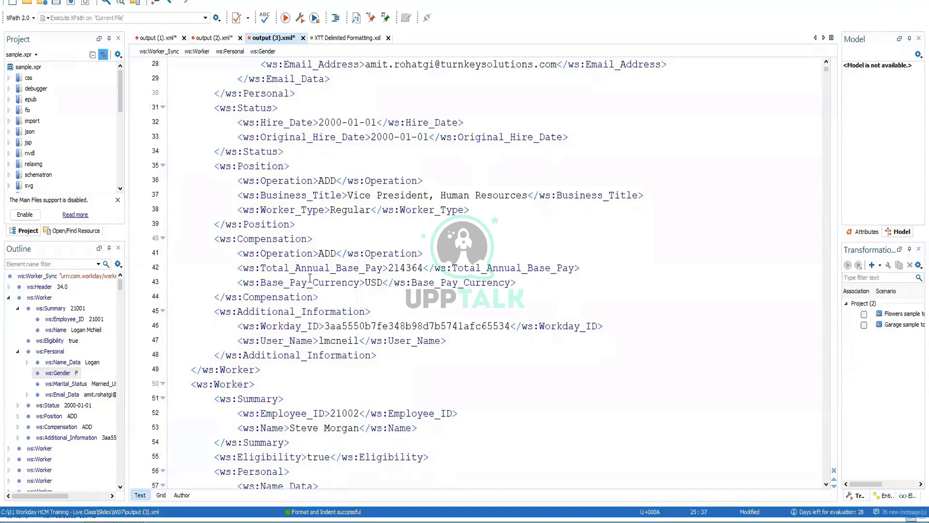
pyautogui.scroll(6, 353, 272)
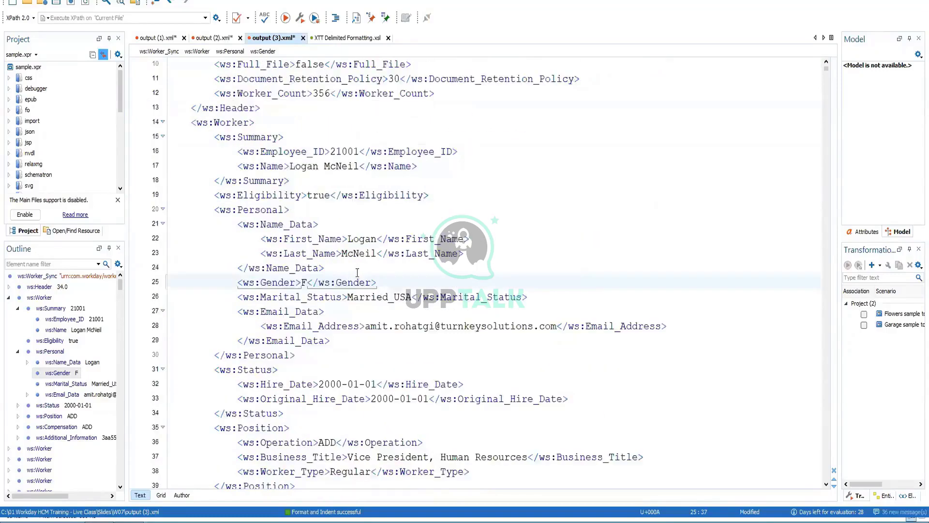
pyautogui.scroll(3, 357, 272)
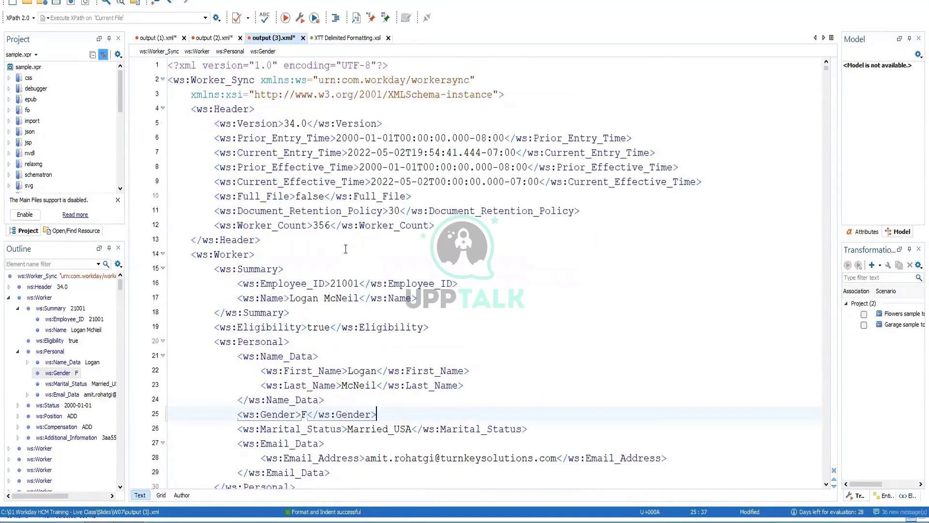
pyautogui.click(346, 254)
pyautogui.press('Up')
pyautogui.press('Up')
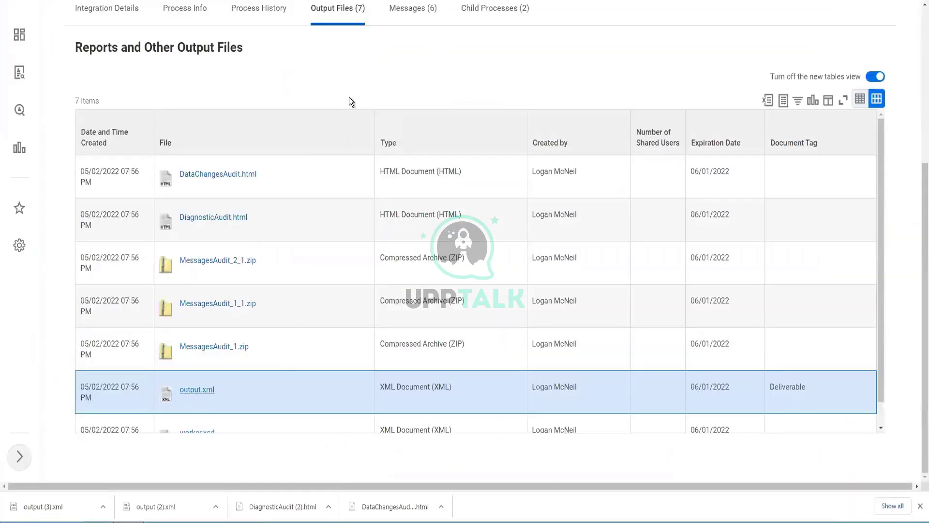
# - Switch to Workday and open the INT WW CCW New Hires Outbound integration system from the background process's integration details, dismissing the downloads bar
pyautogui.scroll(5, 350, 97)
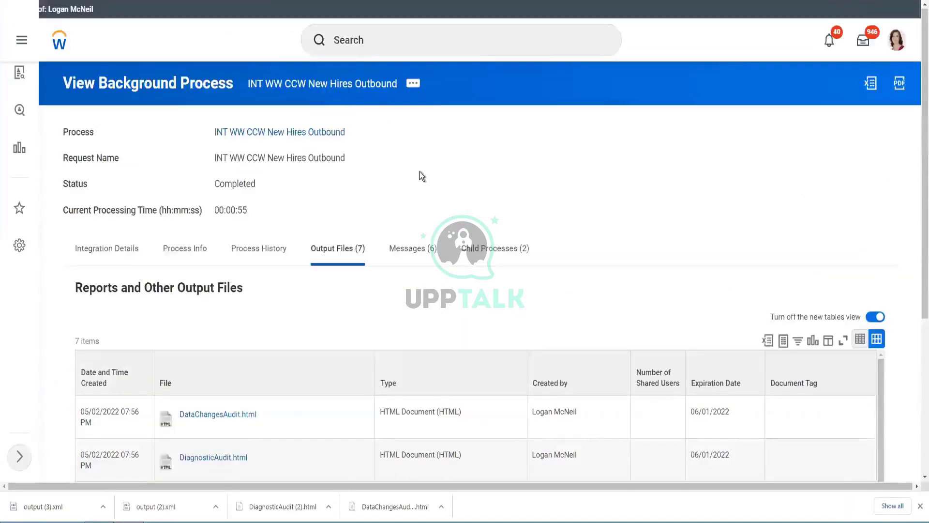
pyautogui.click(107, 250)
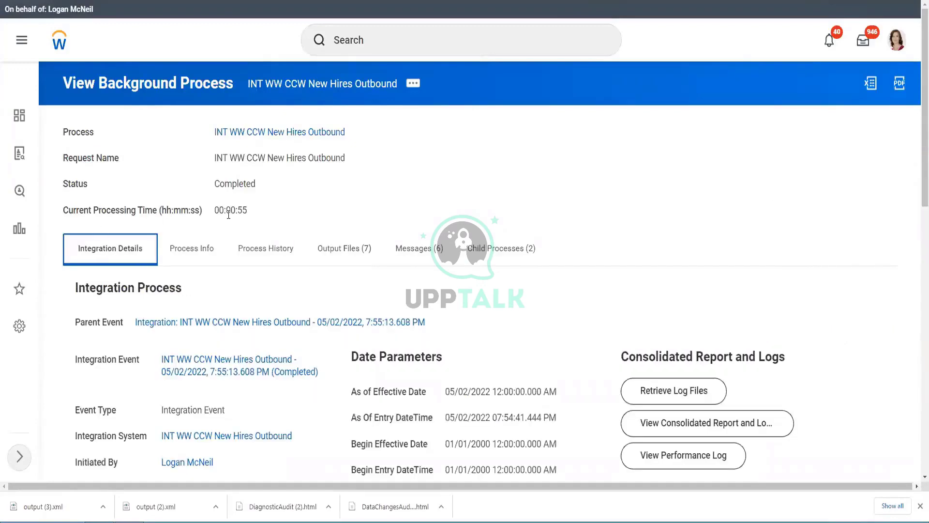
pyautogui.scroll(-5, 229, 214)
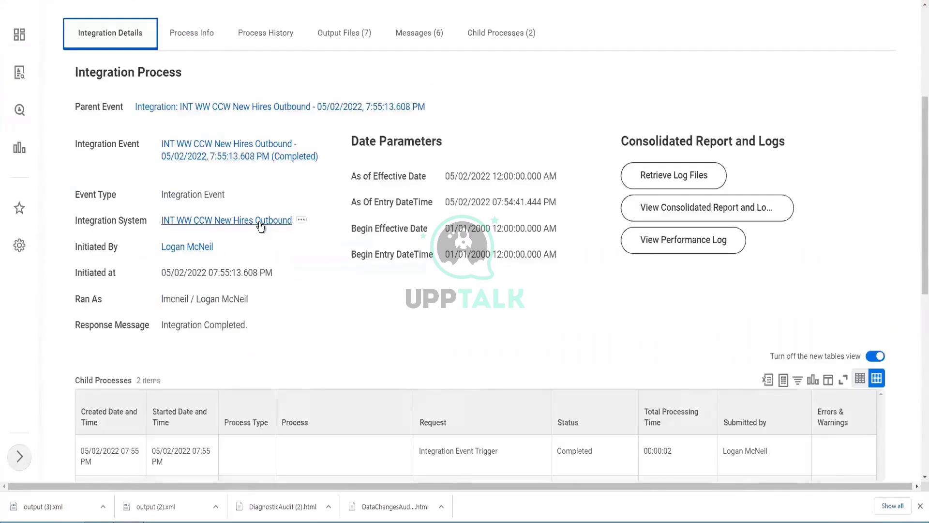
pyautogui.click(260, 222)
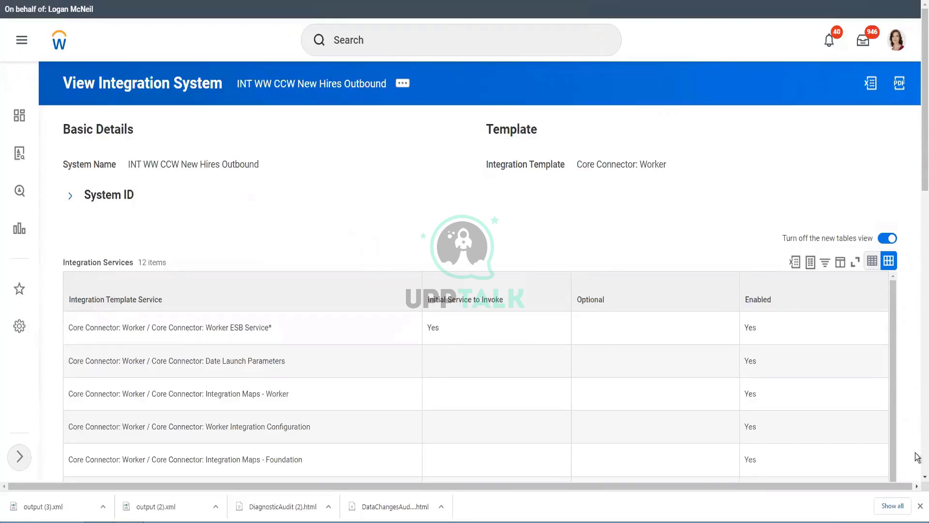
pyautogui.click(918, 505)
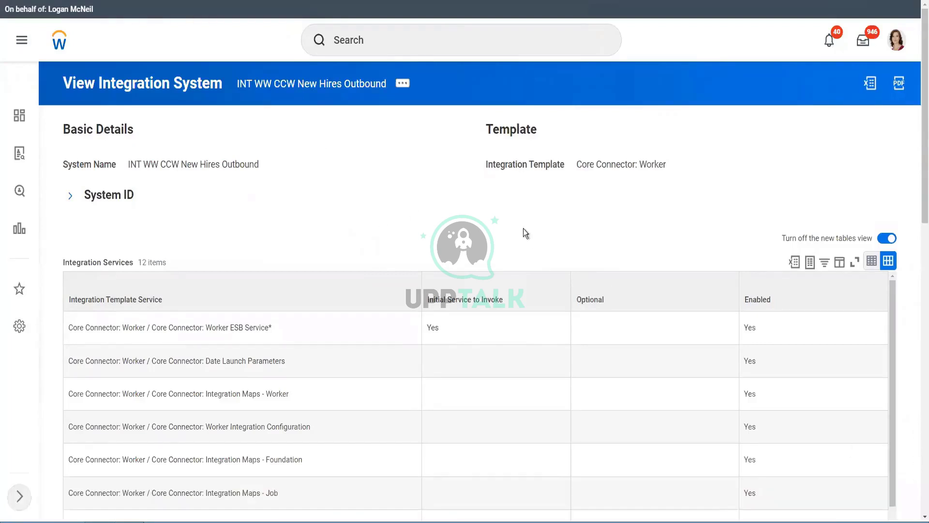
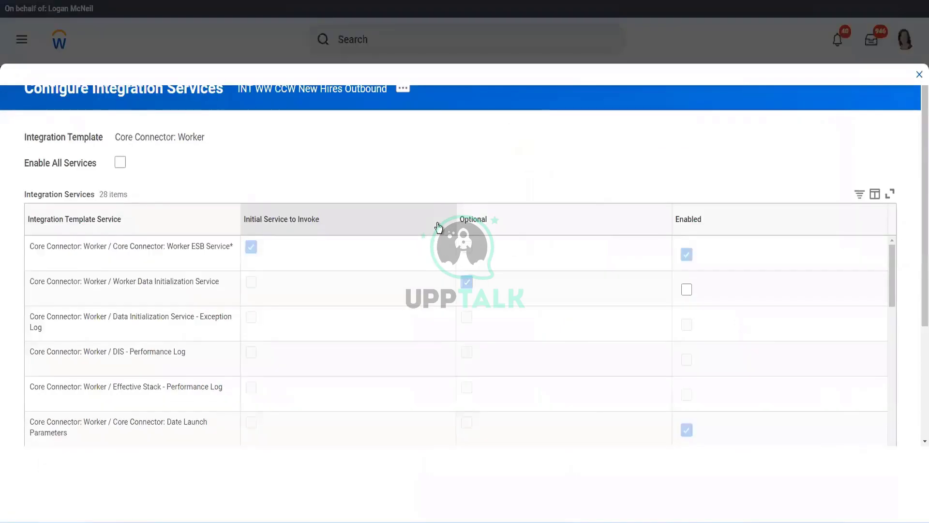
# - Enable the Core Connector: Worker Transaction Log Service in the integration services, save, and check the enabled services list
pyautogui.scroll(-6, 680, 259)
pyautogui.scroll(-1, 683, 228)
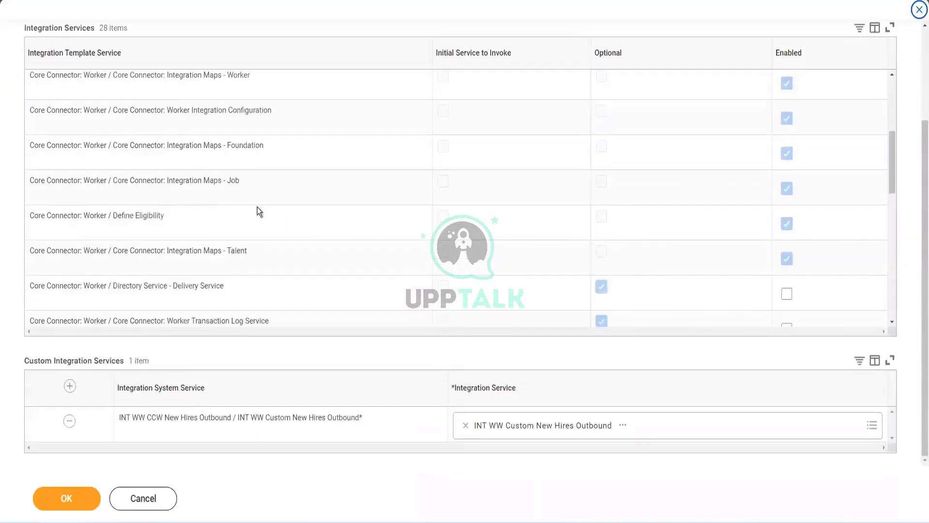
pyautogui.scroll(-2, 240, 209)
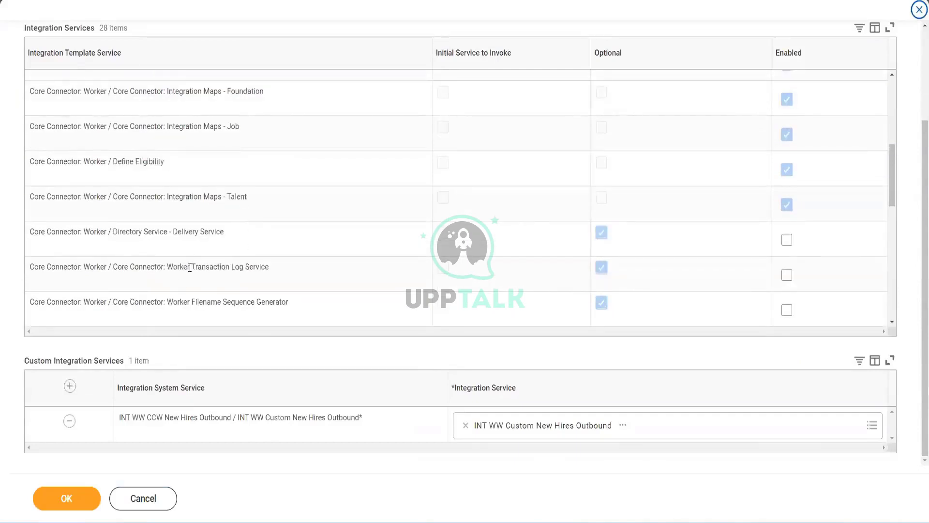
pyautogui.moveTo(189, 267); pyautogui.dragTo(301, 266)
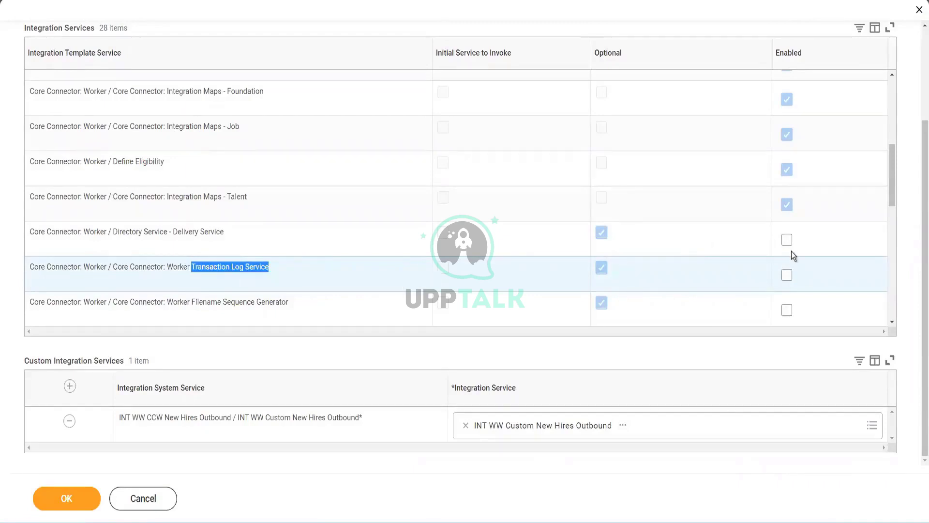
pyautogui.click(787, 274)
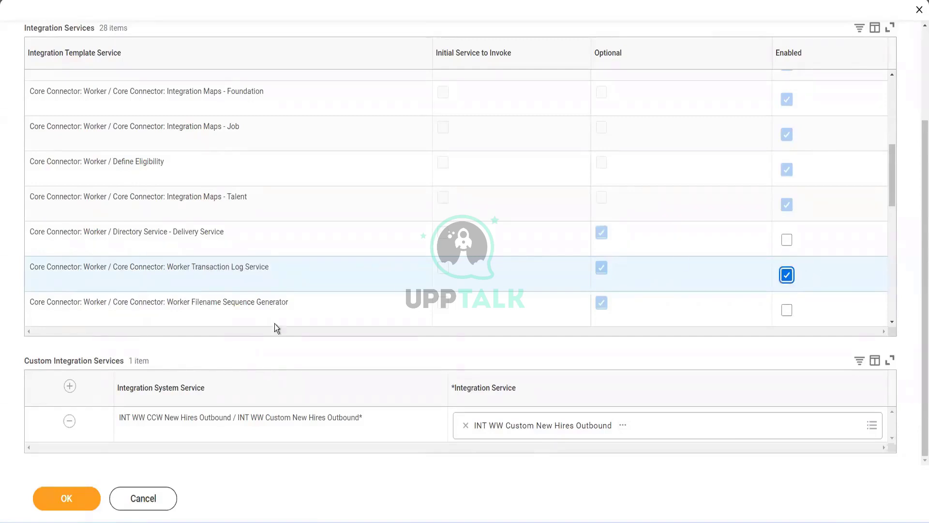
pyautogui.click(66, 499)
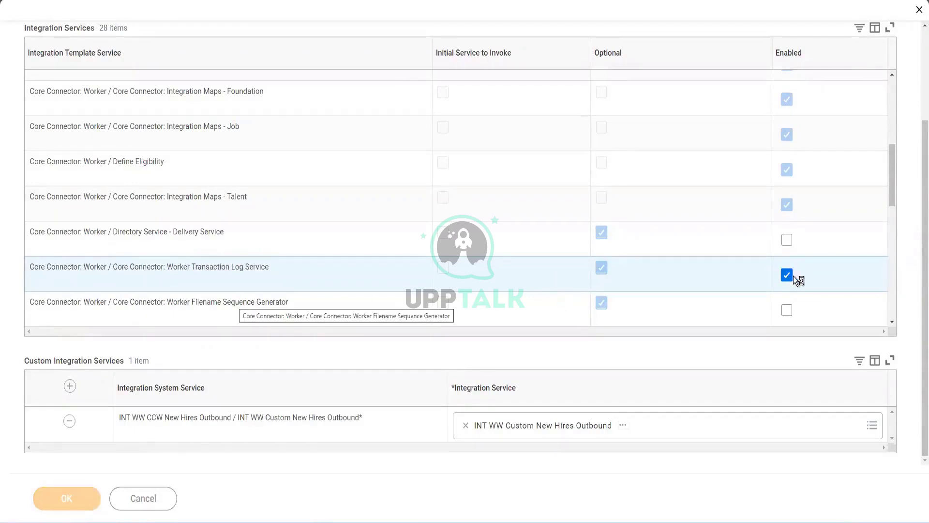
pyautogui.scroll(-5, 312, 225)
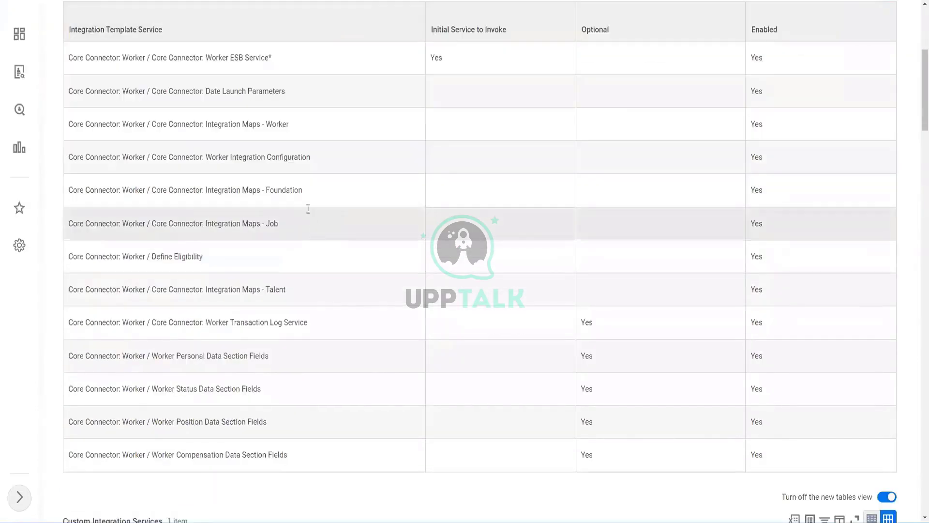
# - Open the Integration Transaction Log configuration for INT WW CCW New Hires Outbound and turn on Override Default Values
pyautogui.scroll(5, 308, 209)
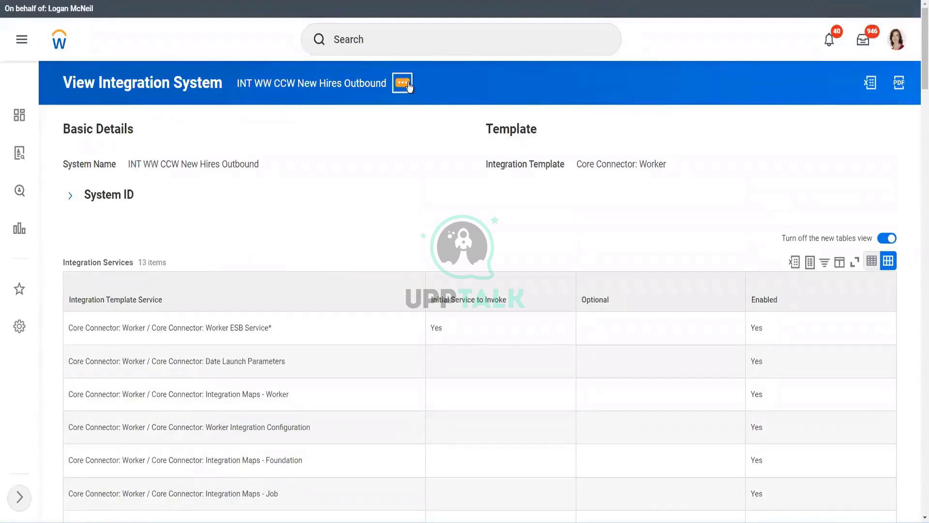
pyautogui.click(404, 83)
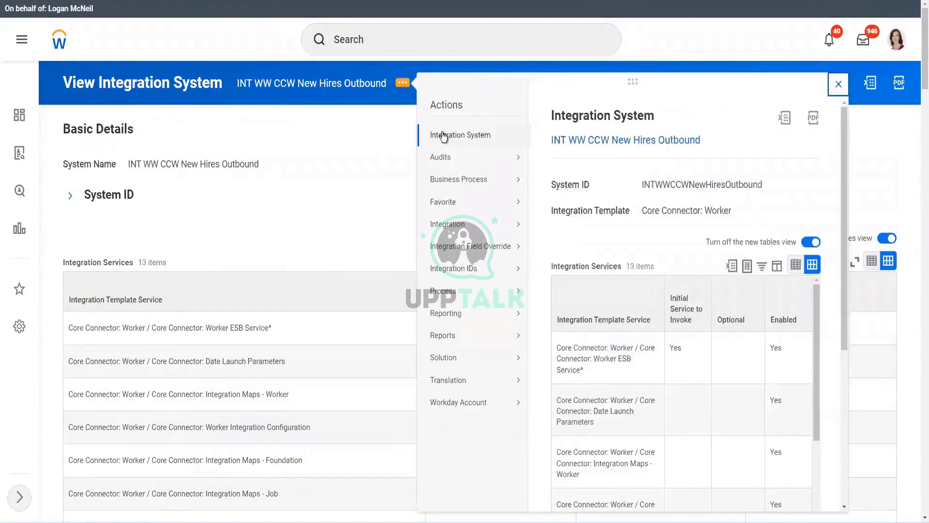
pyautogui.moveTo(463, 140)
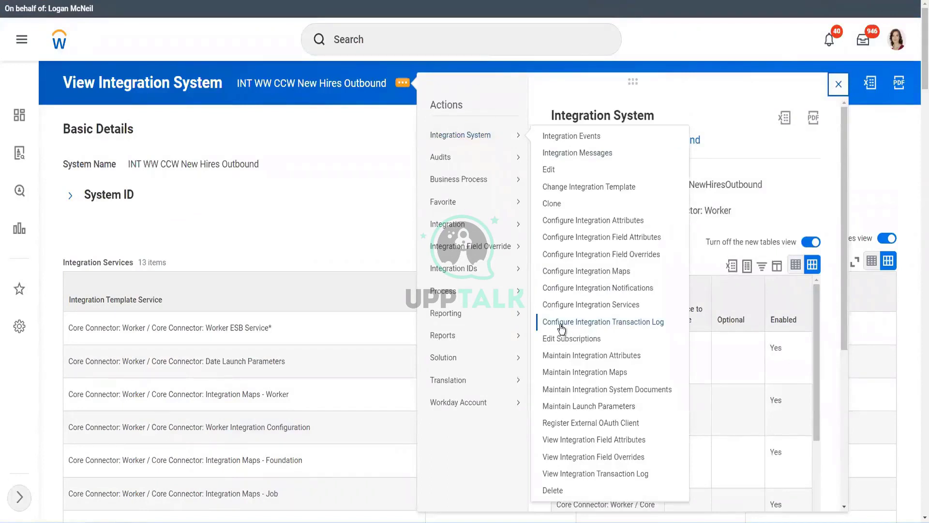
pyautogui.click(659, 325)
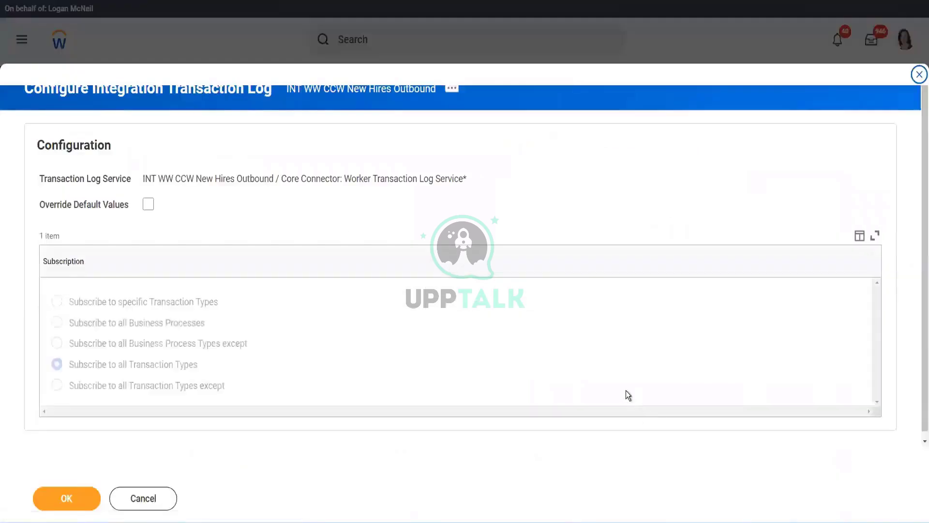
pyautogui.click(148, 206)
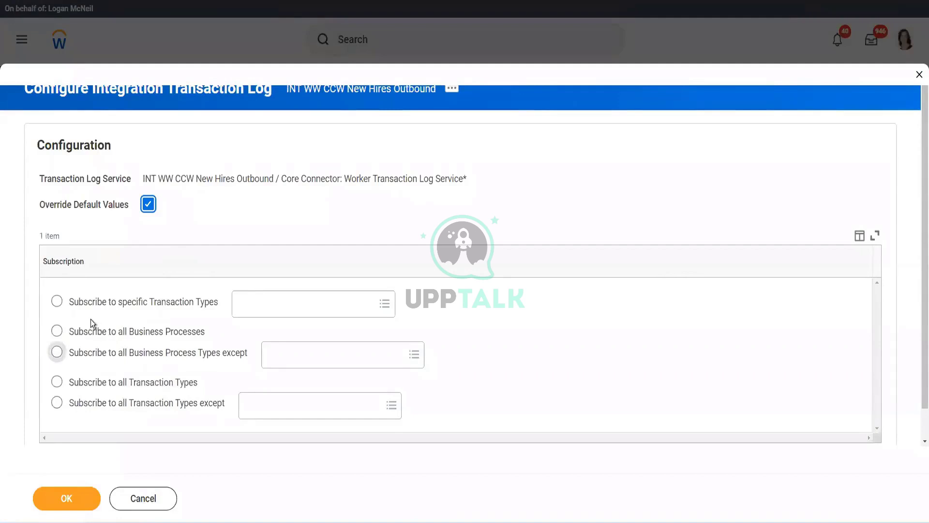
# - Choose Subscribe to specific Transaction Types and add Hire - Hire Employee Event
pyautogui.click(58, 304)
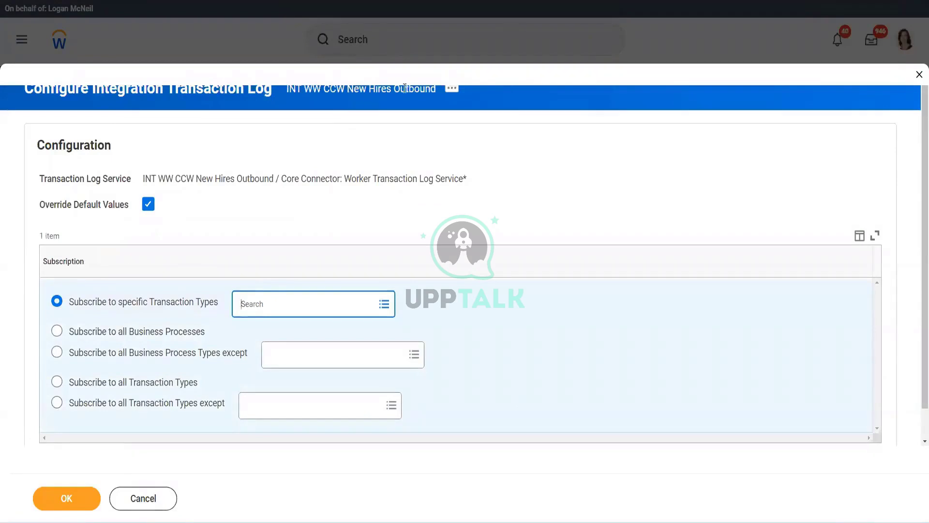
pyautogui.click(260, 304)
pyautogui.write('hire')
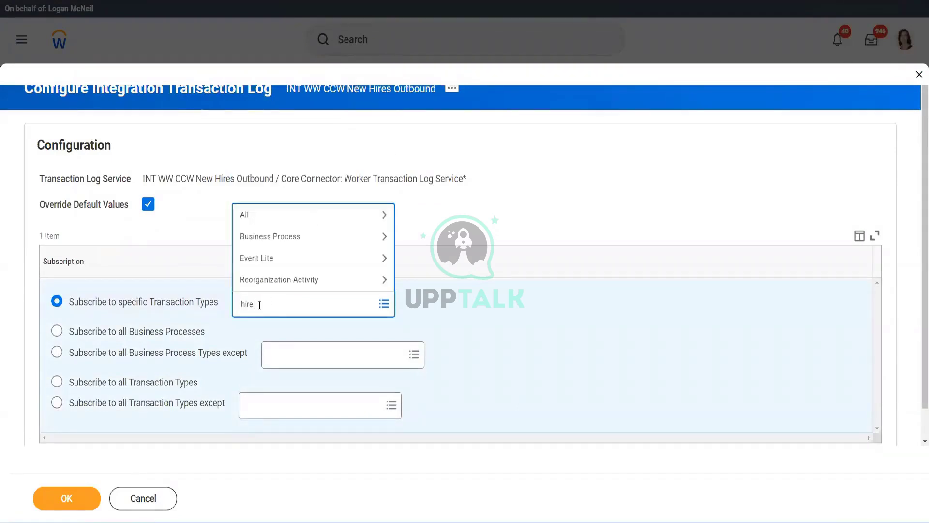
pyautogui.press('Return')
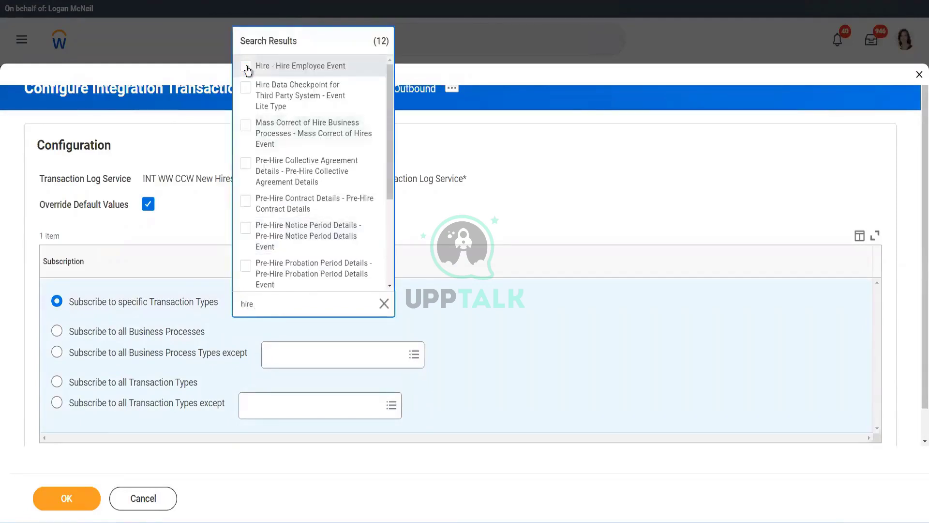
pyautogui.click(246, 67)
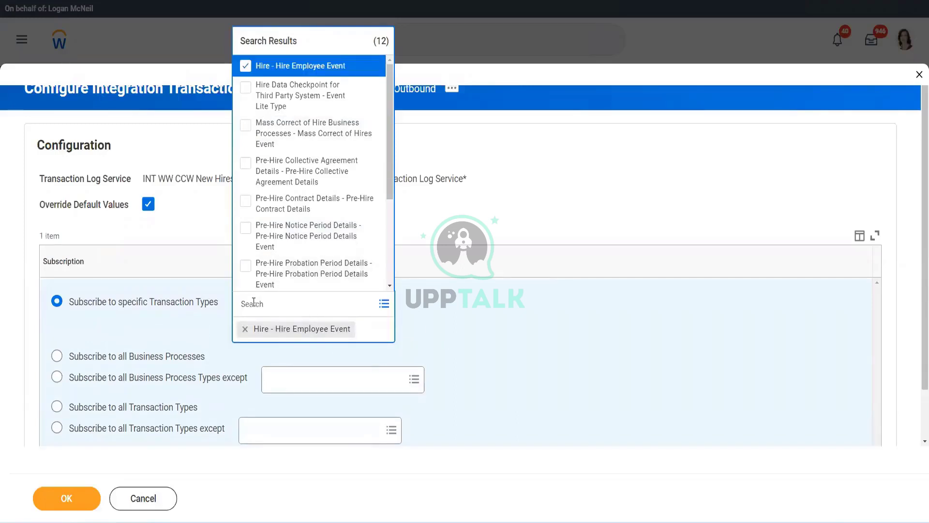
# - Add Contract Contingent Worker - Contract Contingent Worker Event to the subscribed transaction types and save the transaction log configuration
pyautogui.write('contract contingent workers')
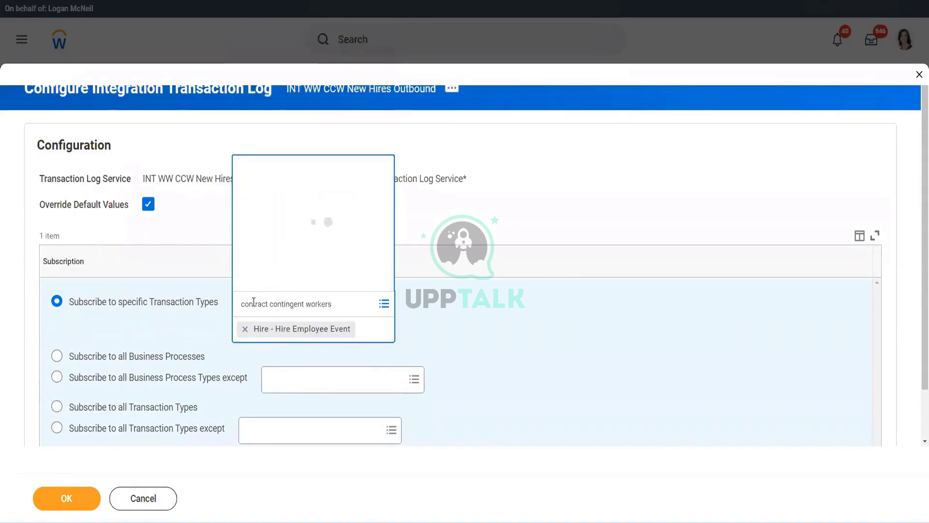
pyautogui.click(349, 302)
pyautogui.press('BackSpace')
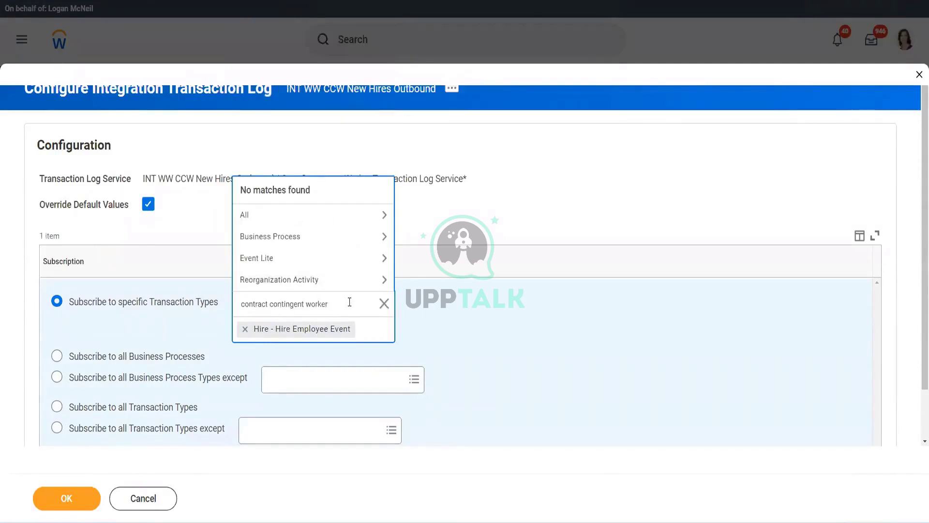
pyautogui.press('Return')
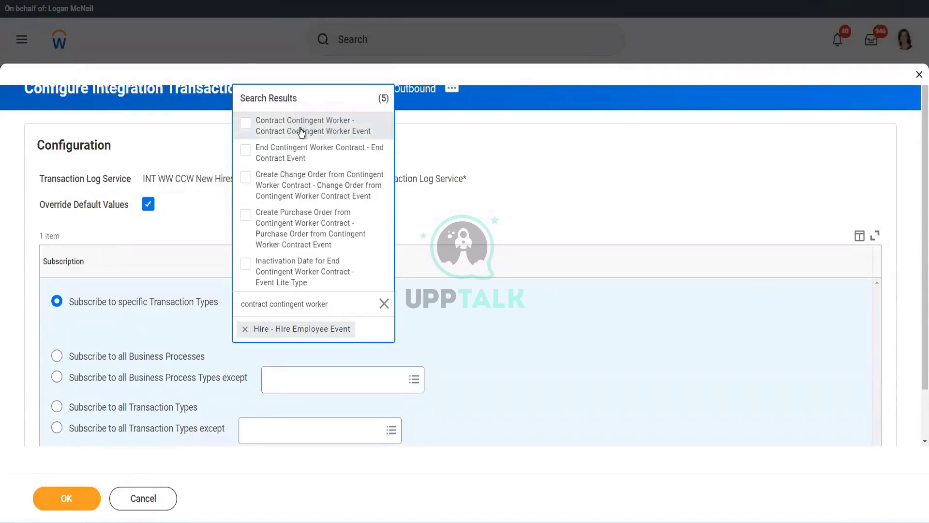
pyautogui.click(301, 132)
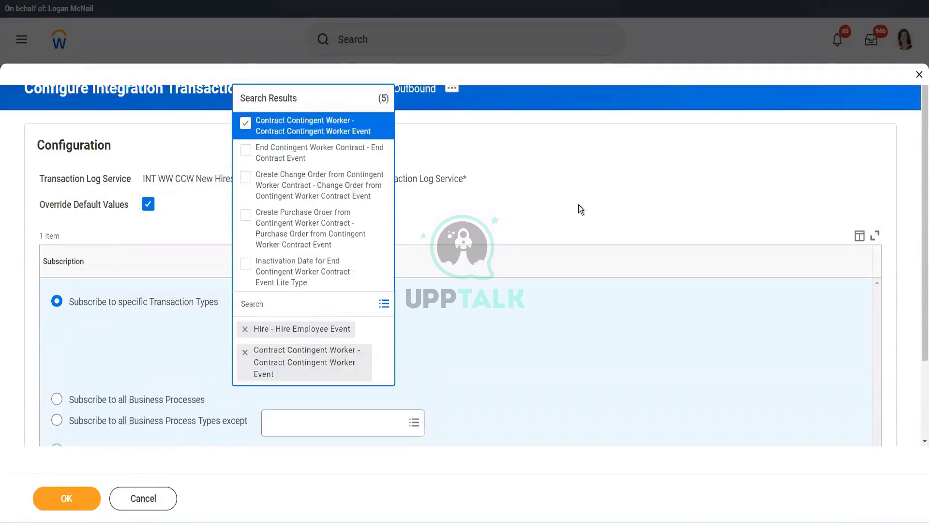
pyautogui.click(580, 209)
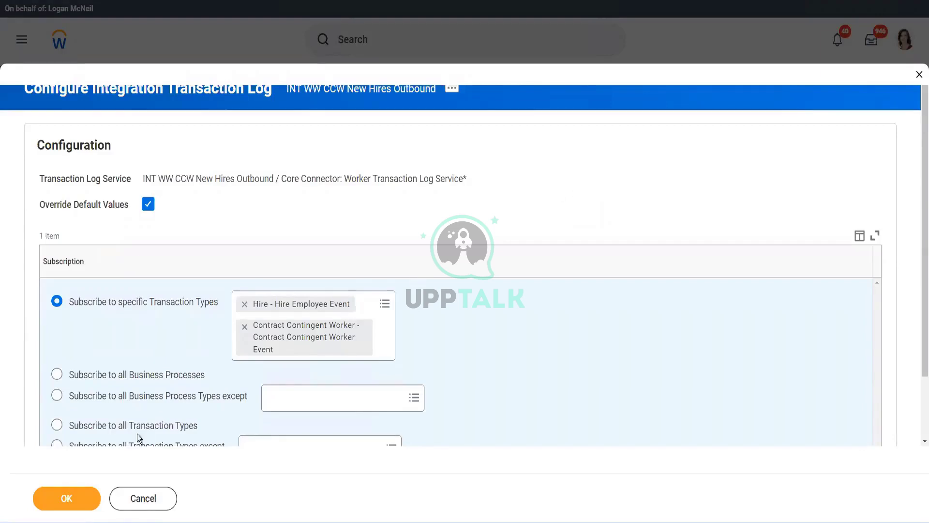
pyautogui.click(63, 500)
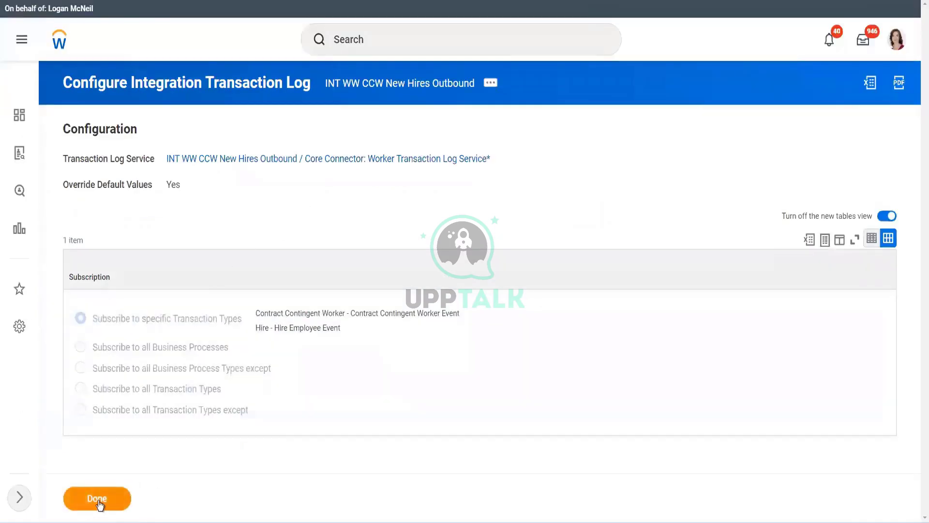
pyautogui.click(90, 505)
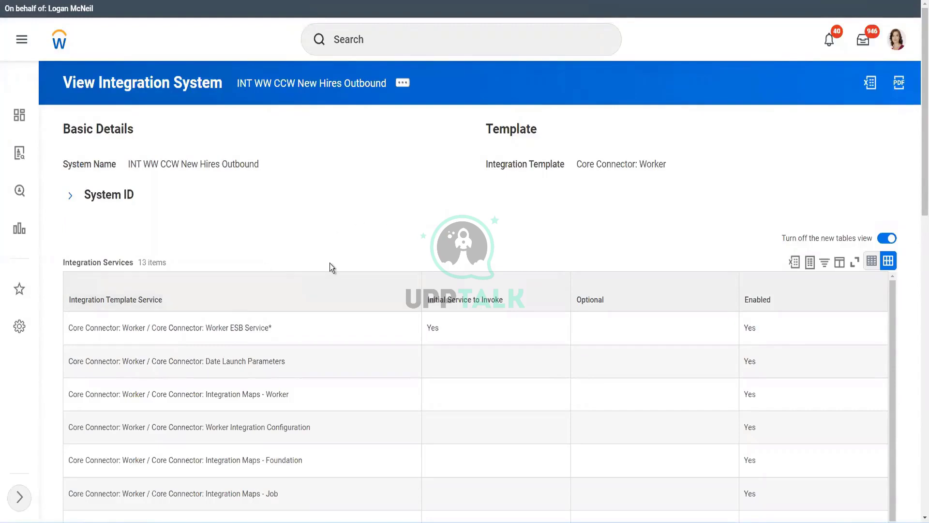
# - Start a launch of the INT WW CCW New Hires Outbound integration with the Run Now frequency and proceed to its integration criteria
pyautogui.scroll(-5, 330, 264)
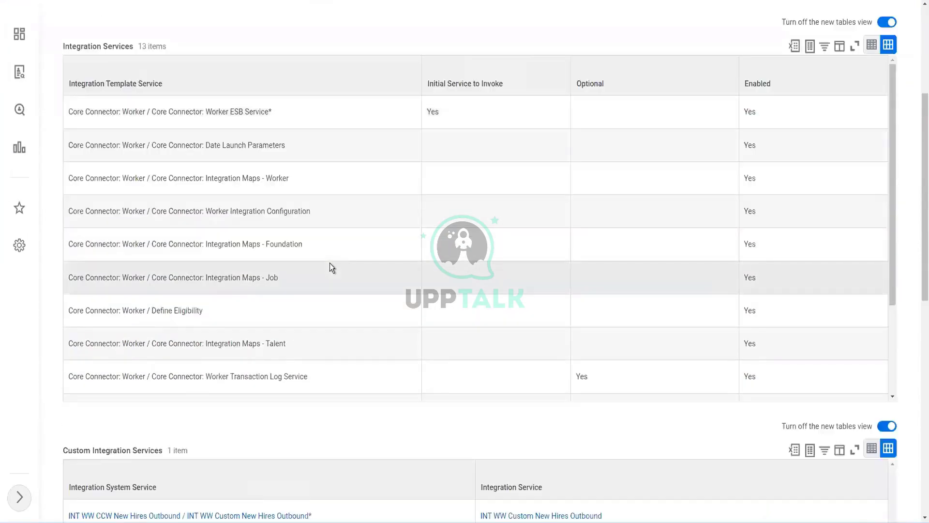
pyautogui.scroll(5, 330, 262)
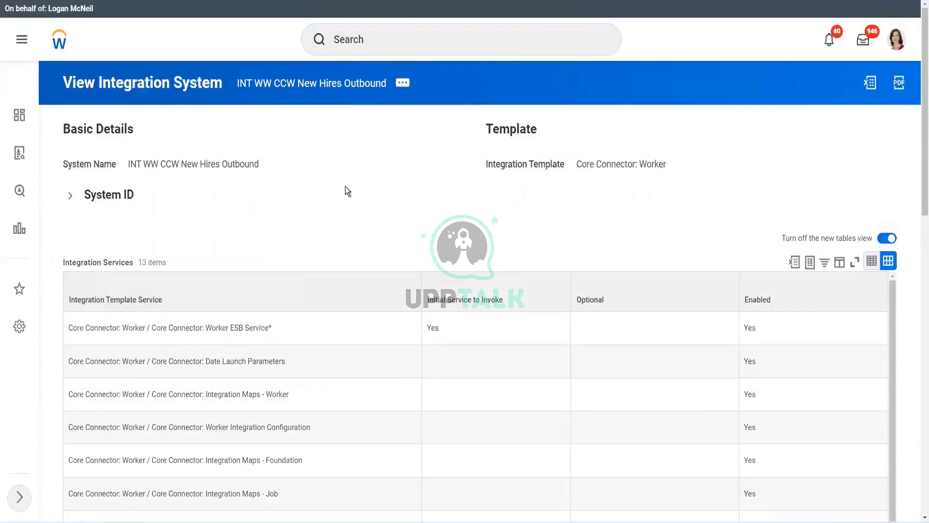
pyautogui.click(403, 86)
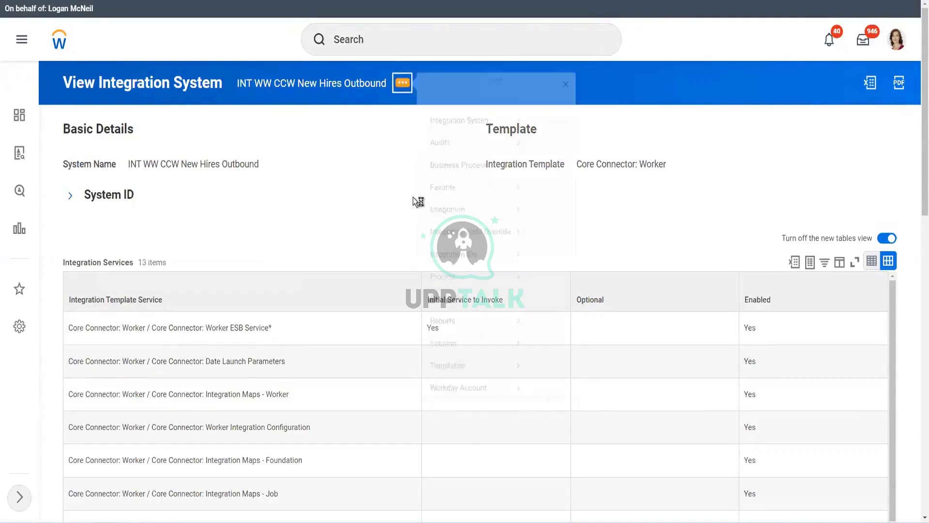
pyautogui.moveTo(457, 231)
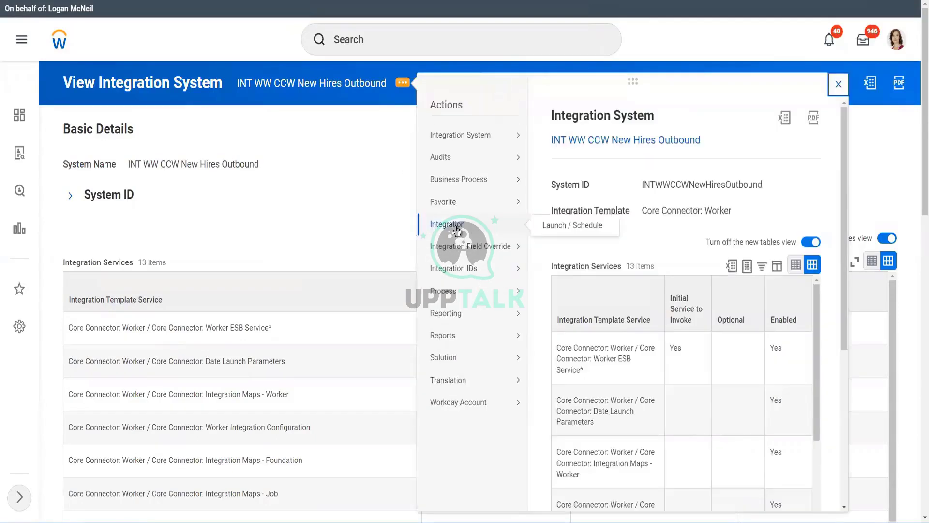
pyautogui.click(596, 229)
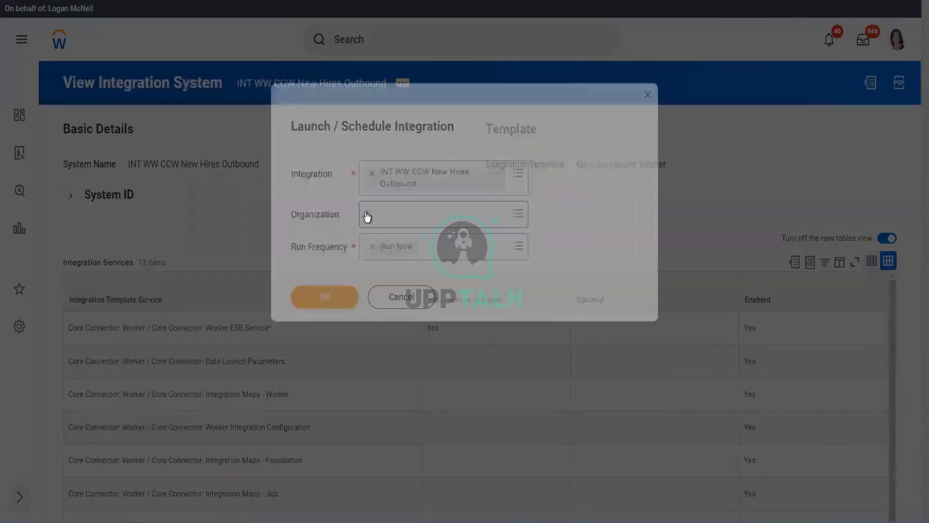
pyautogui.click(325, 293)
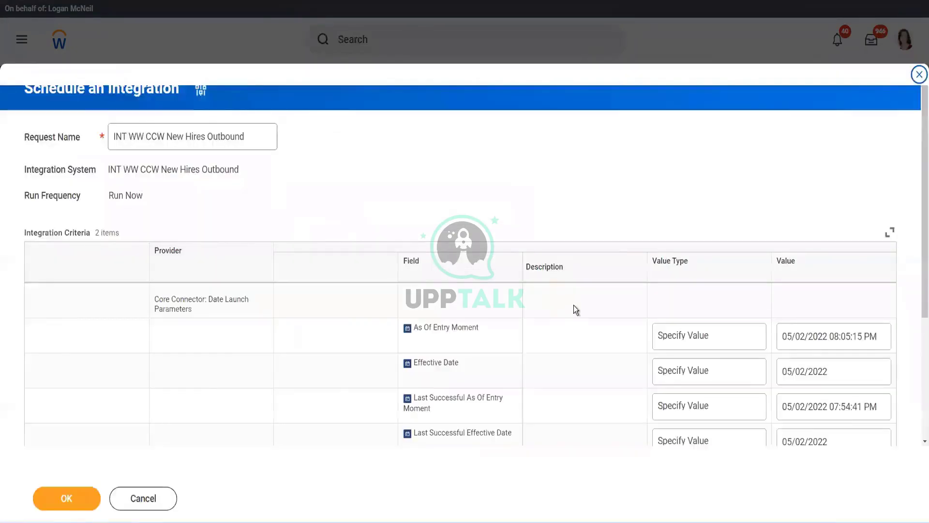
# - Set the Last Successful As Of Entry Moment launch parameter to 01/01/2022 12:00:00 AM
pyautogui.scroll(-3, 610, 276)
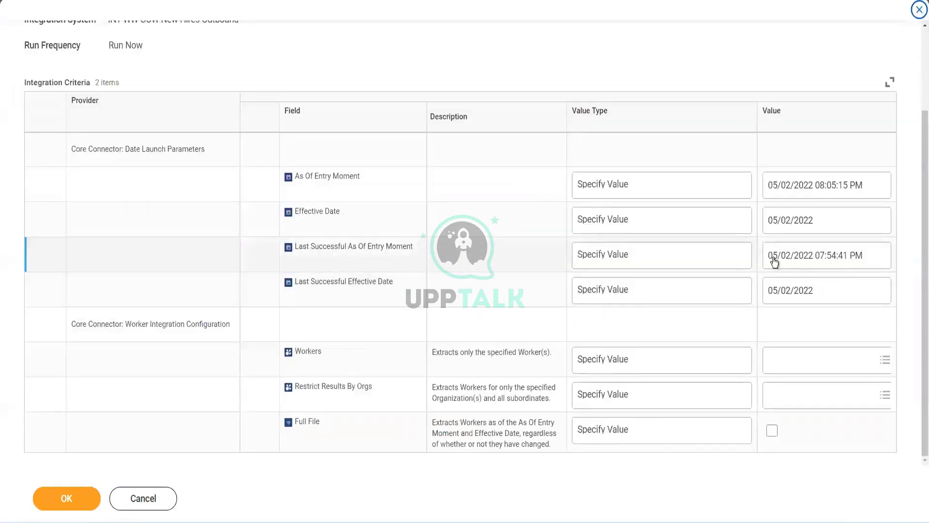
pyautogui.click(774, 261)
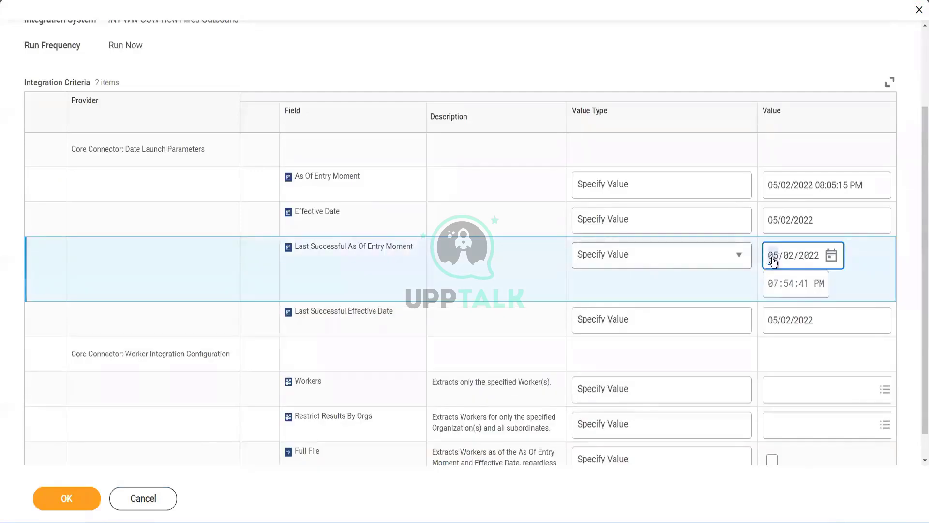
pyautogui.write('01/01')
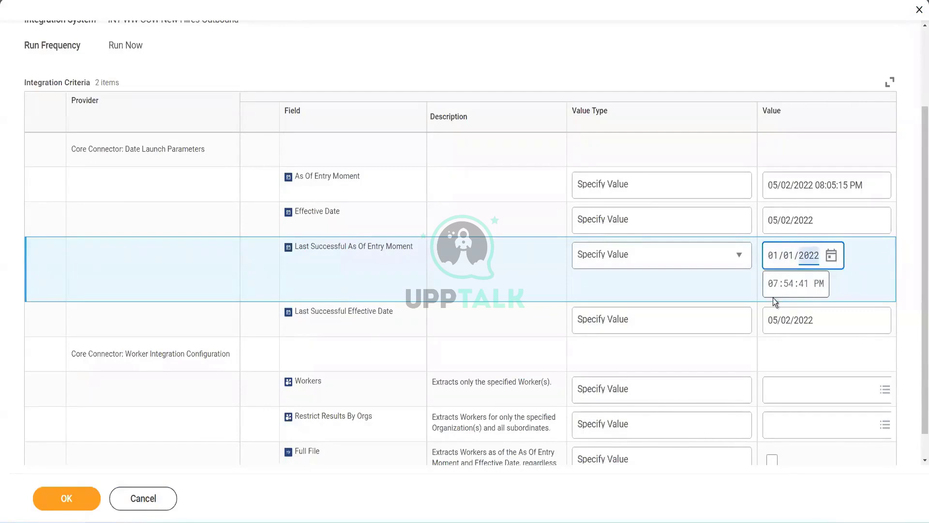
pyautogui.press('Tab')
pyautogui.write('00')
pyautogui.write('00')
pyautogui.write('00')
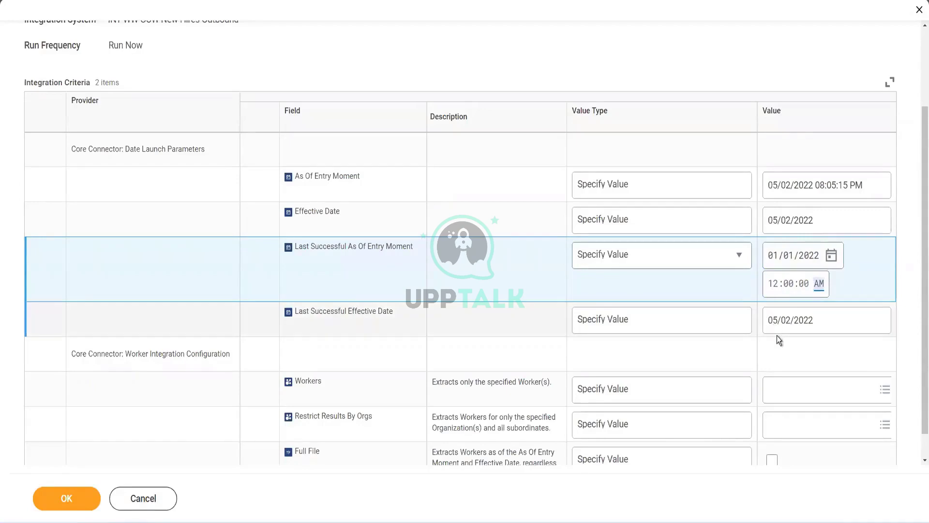
# - Set the Last Successful Effective Date to 01/01/2022 and launch the integration
pyautogui.press('Tab')
pyautogui.write('0101')
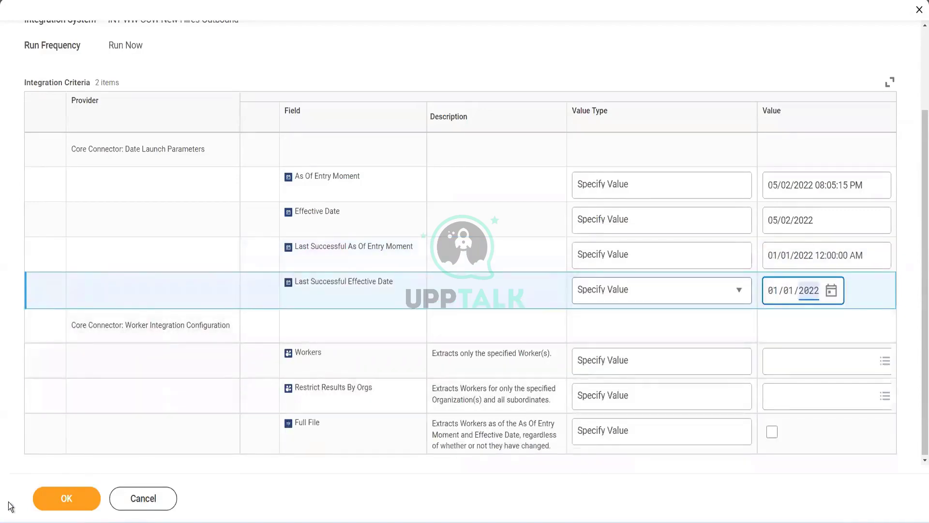
pyautogui.click(87, 490)
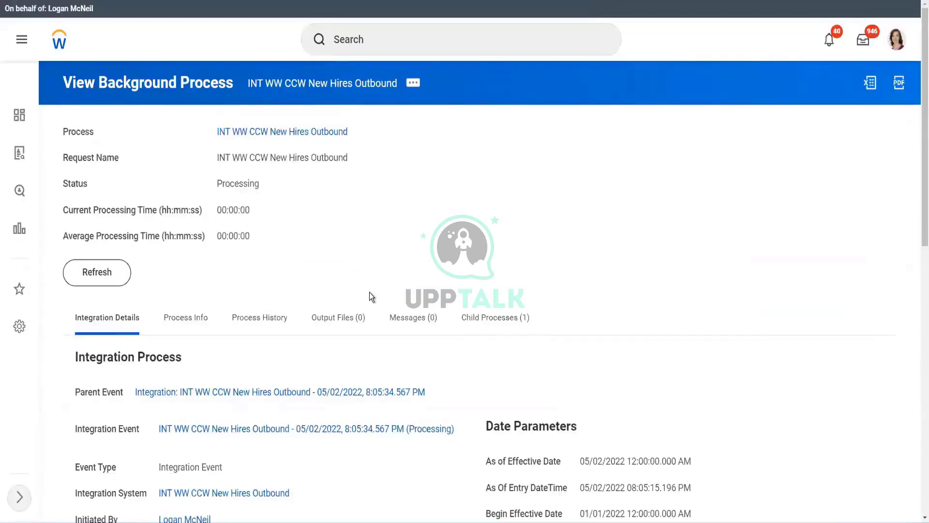
# - Review the background process's integration details, child processes and event parameters, and refresh its status
pyautogui.scroll(-10, 371, 291)
pyautogui.scroll(-2, 370, 291)
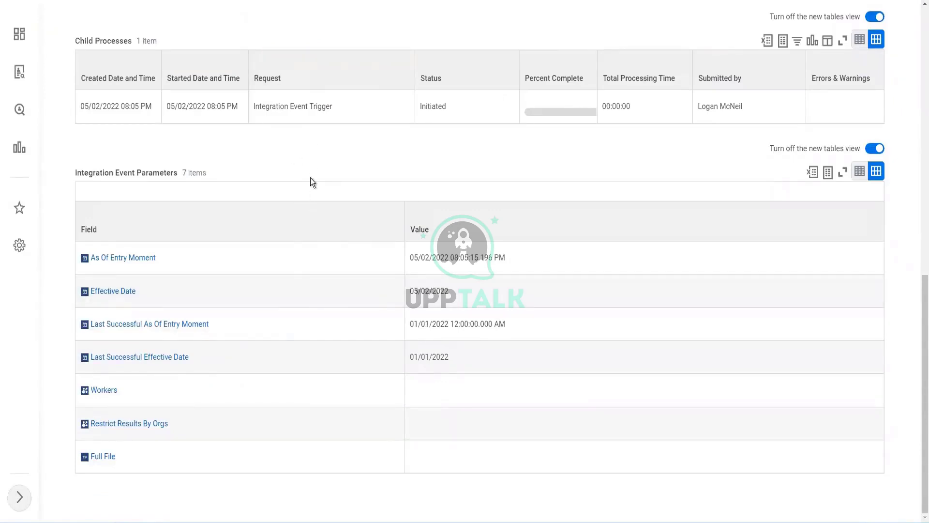
pyautogui.scroll(3, 342, 151)
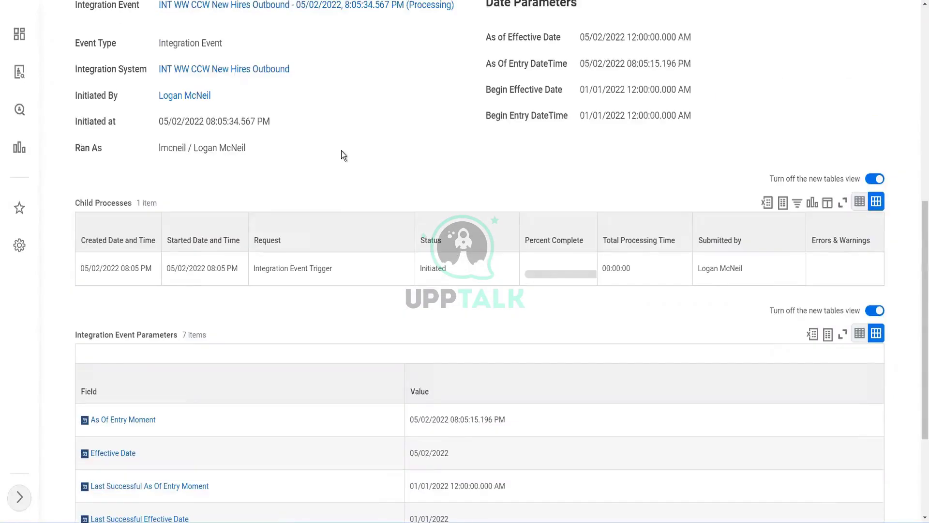
pyautogui.scroll(5, 341, 151)
pyautogui.scroll(1, 270, 137)
pyautogui.click(97, 174)
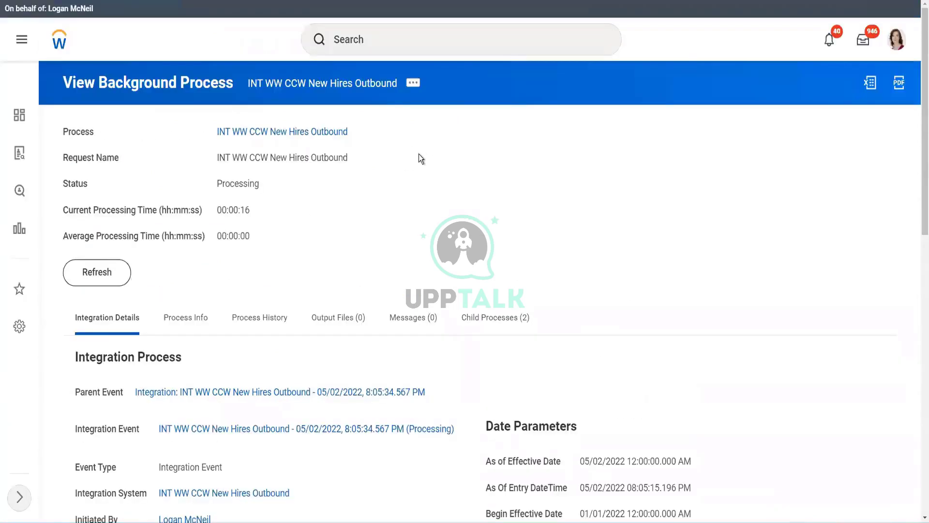
pyautogui.click(85, 283)
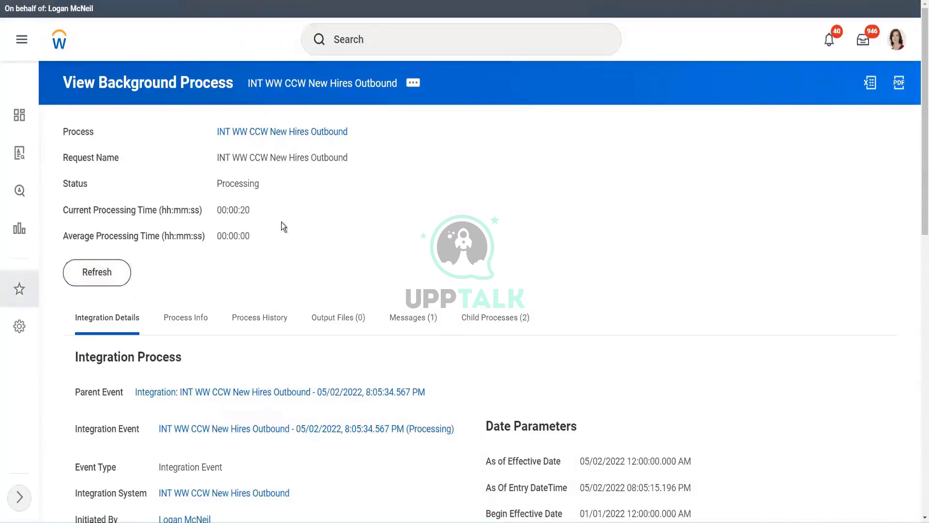
# - Read the background process's messages, return to the integration details and refresh the process status
pyautogui.click(412, 319)
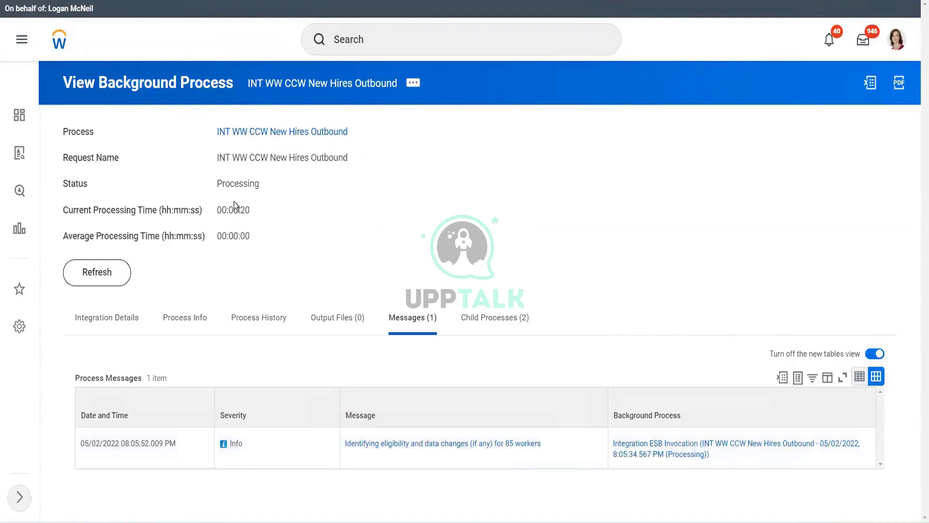
pyautogui.click(94, 324)
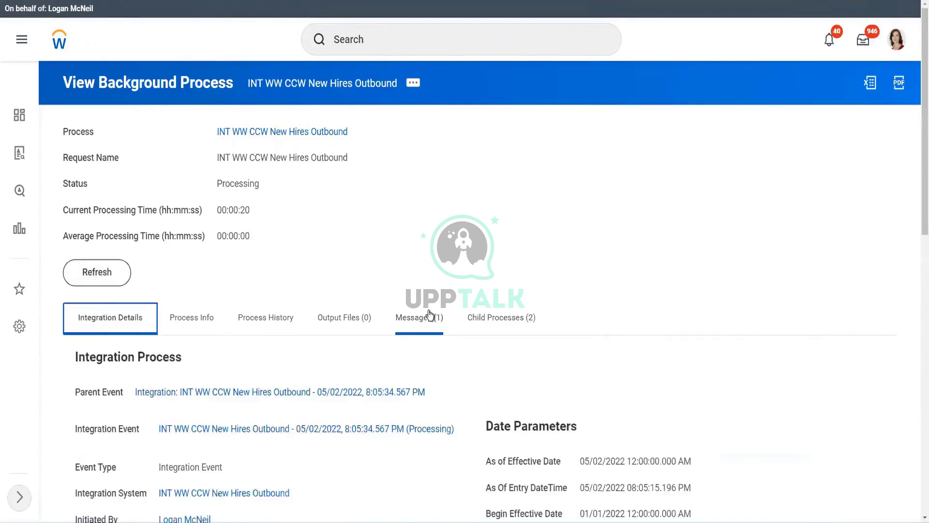
pyautogui.scroll(-3, 380, 307)
pyautogui.click(97, 112)
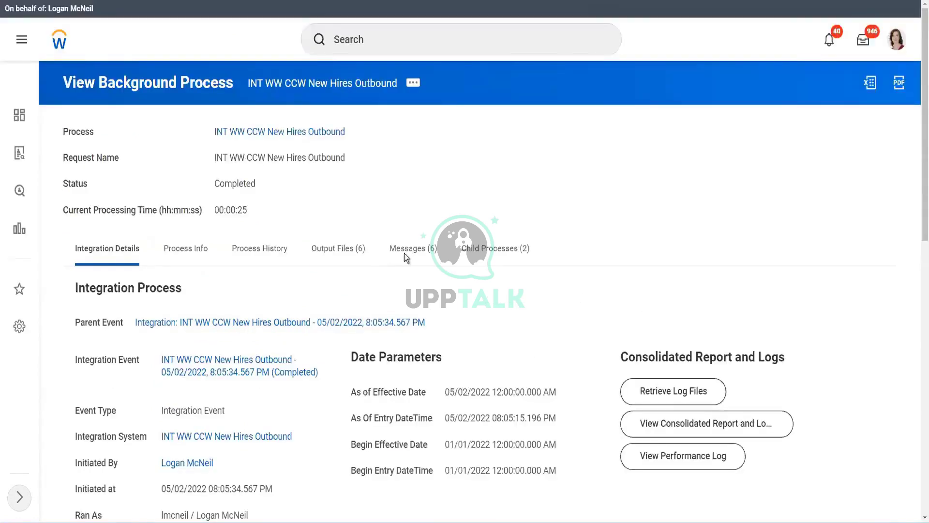
# - Check the integration run's output files and read through its process messages
pyautogui.click(338, 248)
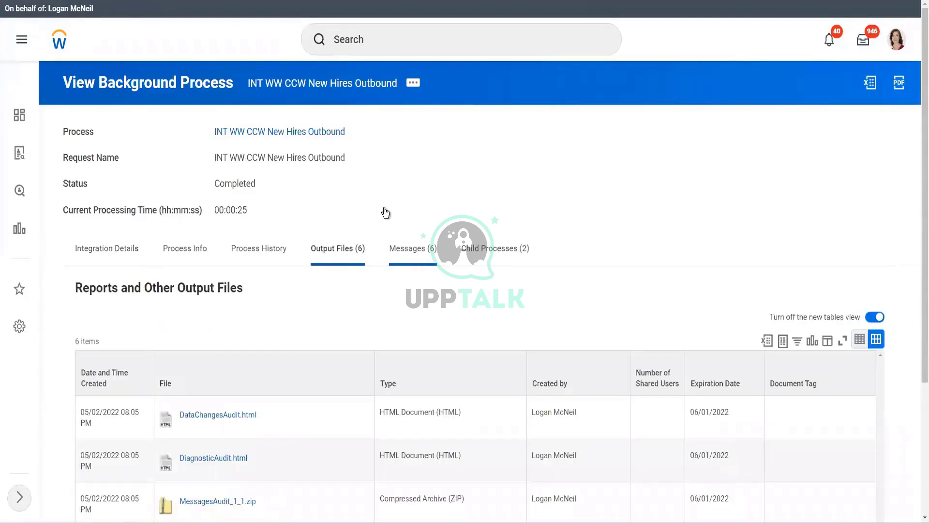
pyautogui.scroll(-1, 421, 242)
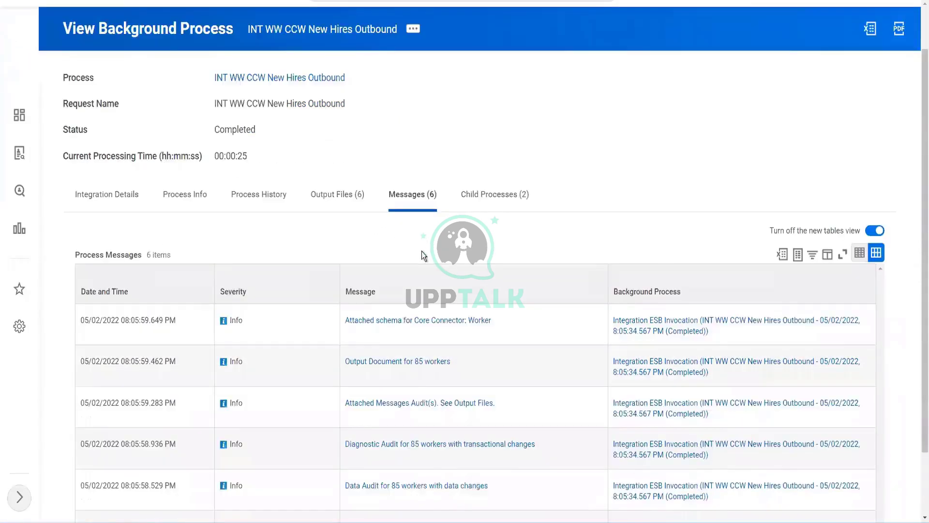
pyautogui.scroll(-2, 422, 251)
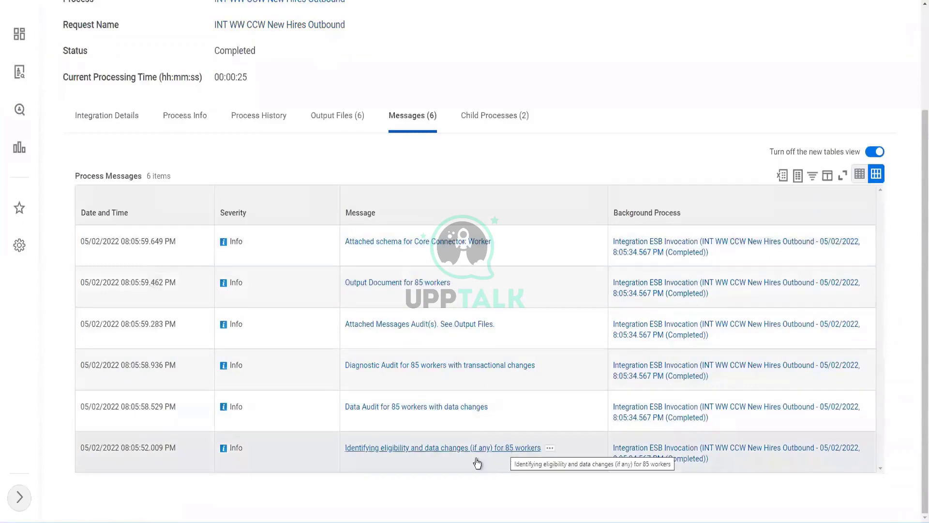